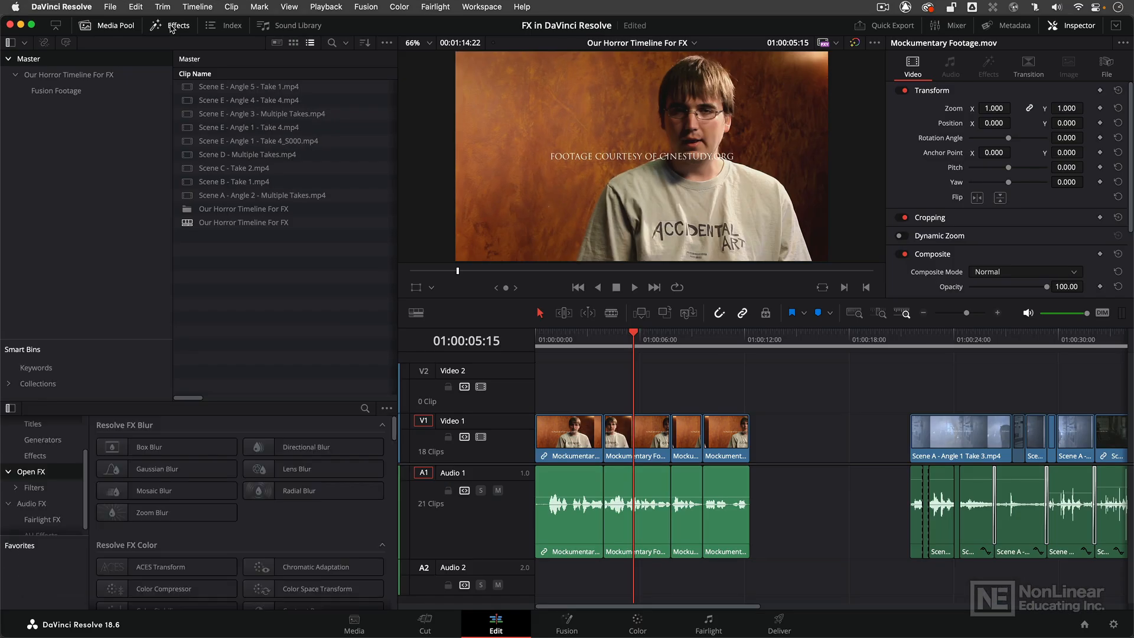
pyautogui.click(170, 28)
pyautogui.click(170, 26)
pyautogui.click(170, 27)
pyautogui.scroll(3, 49, 458)
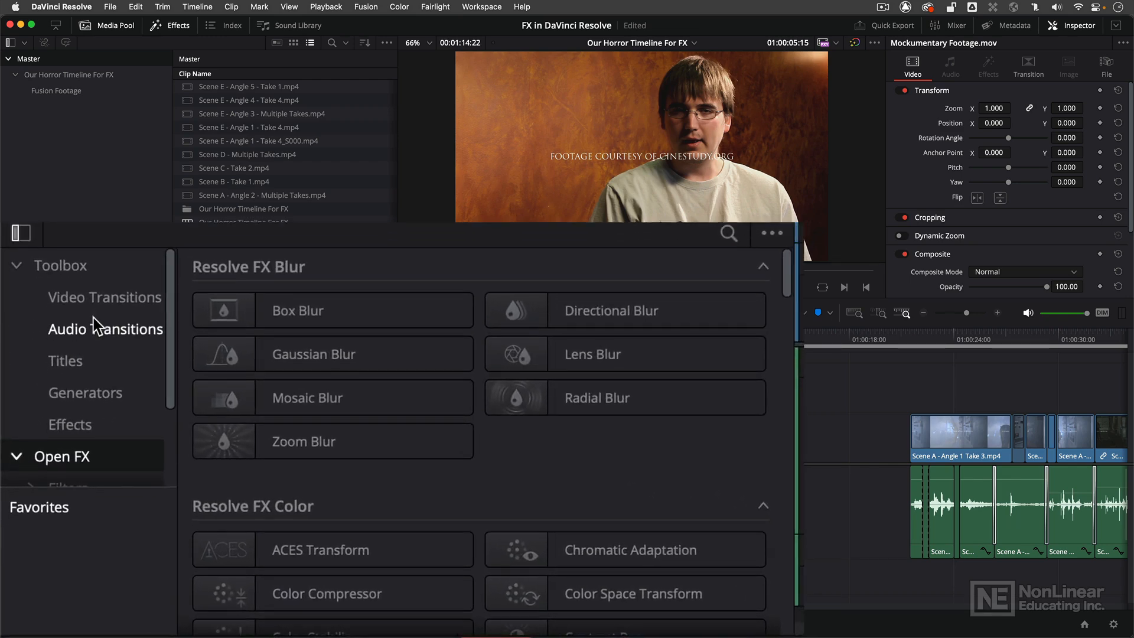
pyautogui.scroll(-3, 96, 326)
pyautogui.scroll(-2, 97, 323)
pyautogui.scroll(1, 97, 325)
pyautogui.scroll(3, 95, 325)
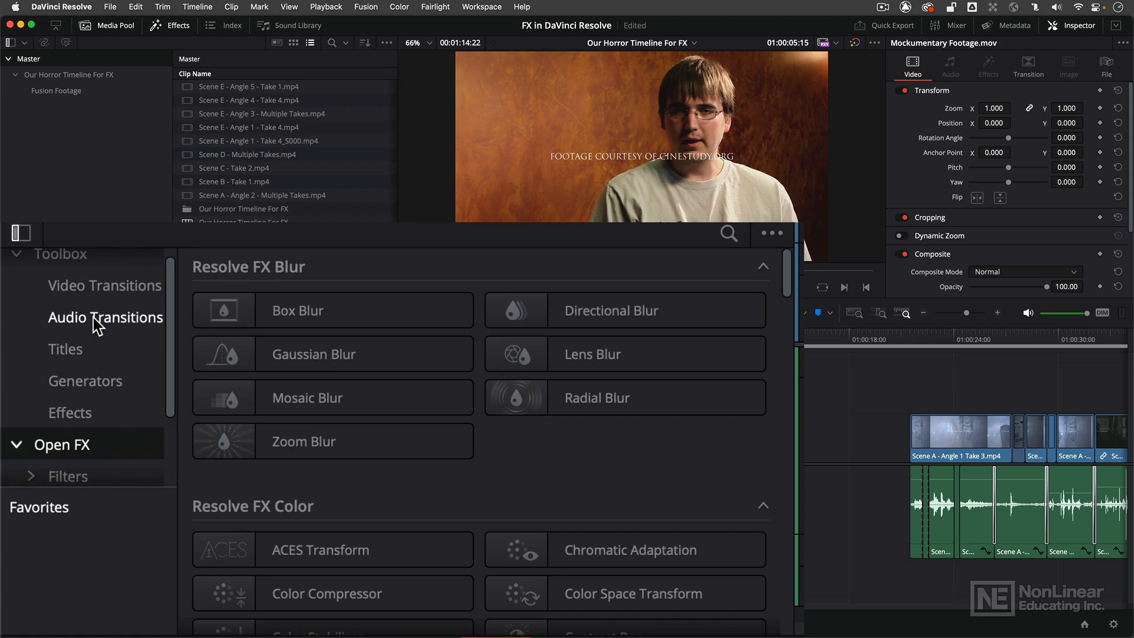
pyautogui.scroll(1, 96, 325)
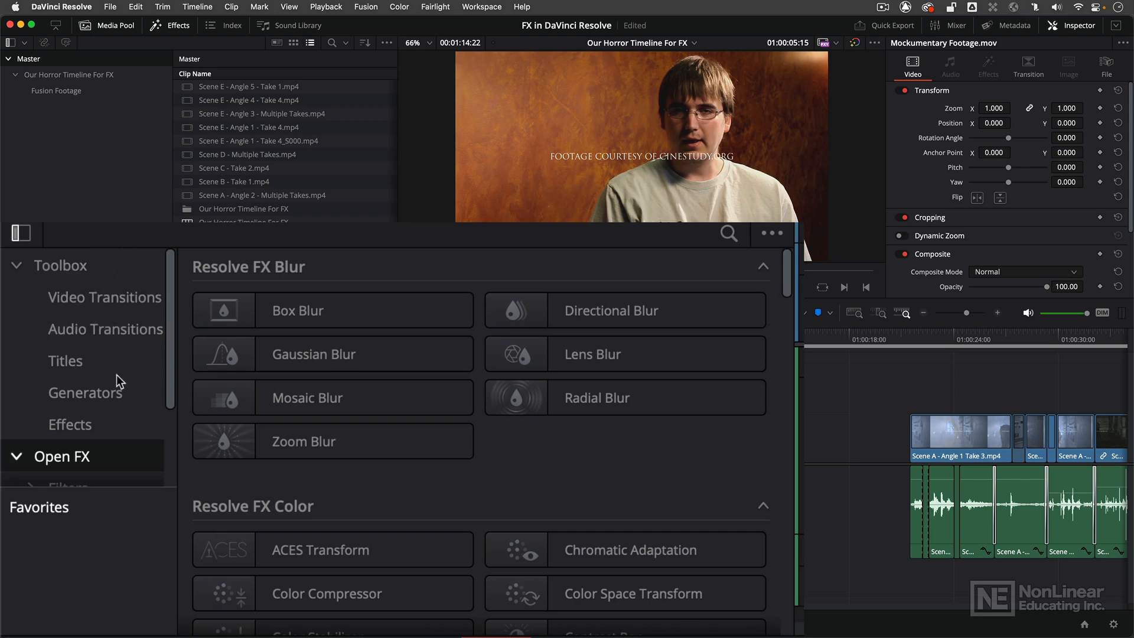
pyautogui.moveTo(332, 353)
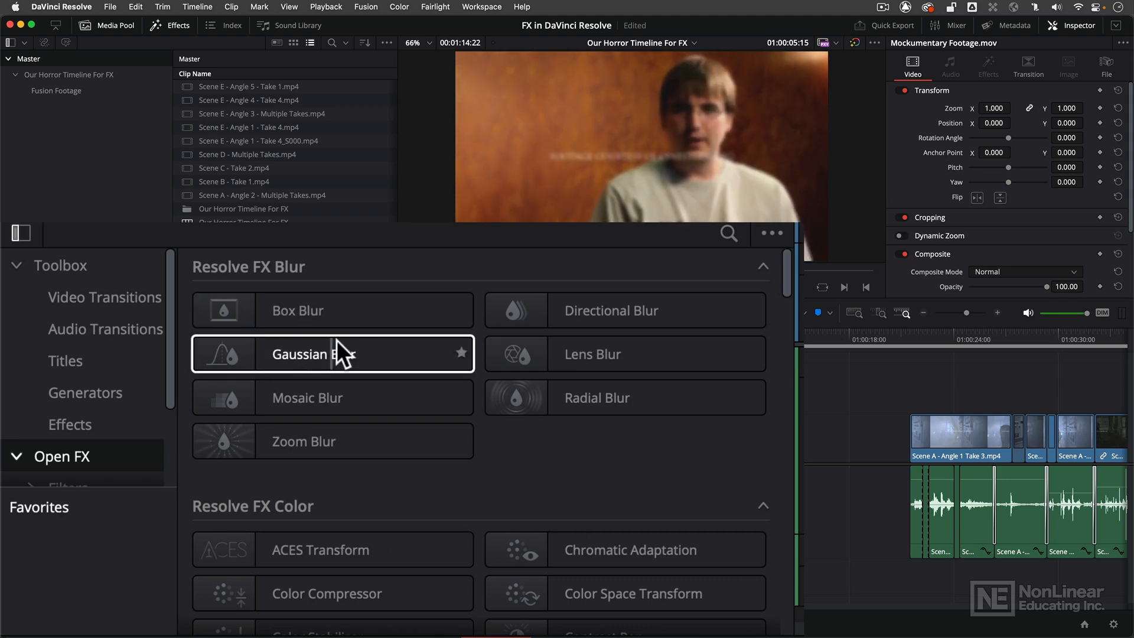
pyautogui.scroll(-1, 286, 345)
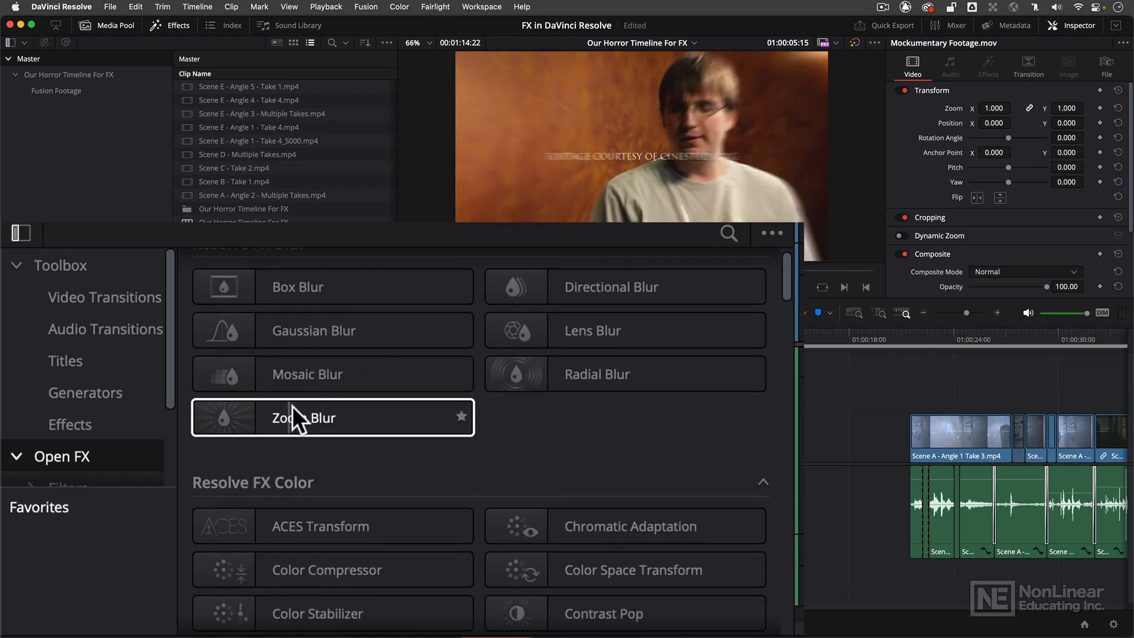
pyautogui.scroll(1, 315, 415)
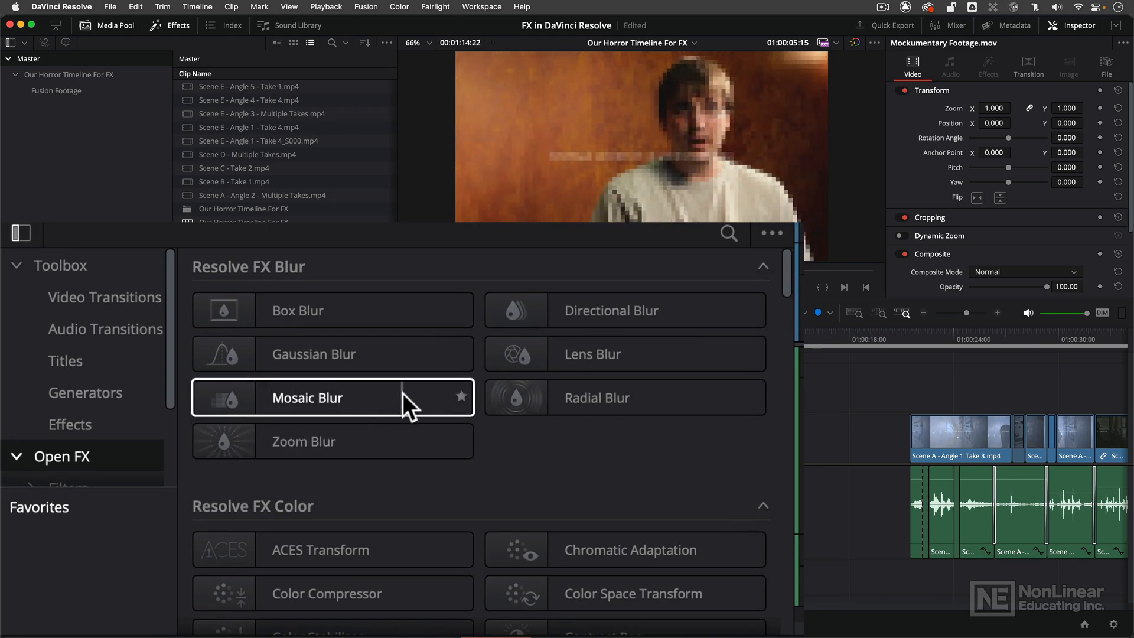
pyautogui.click(462, 397)
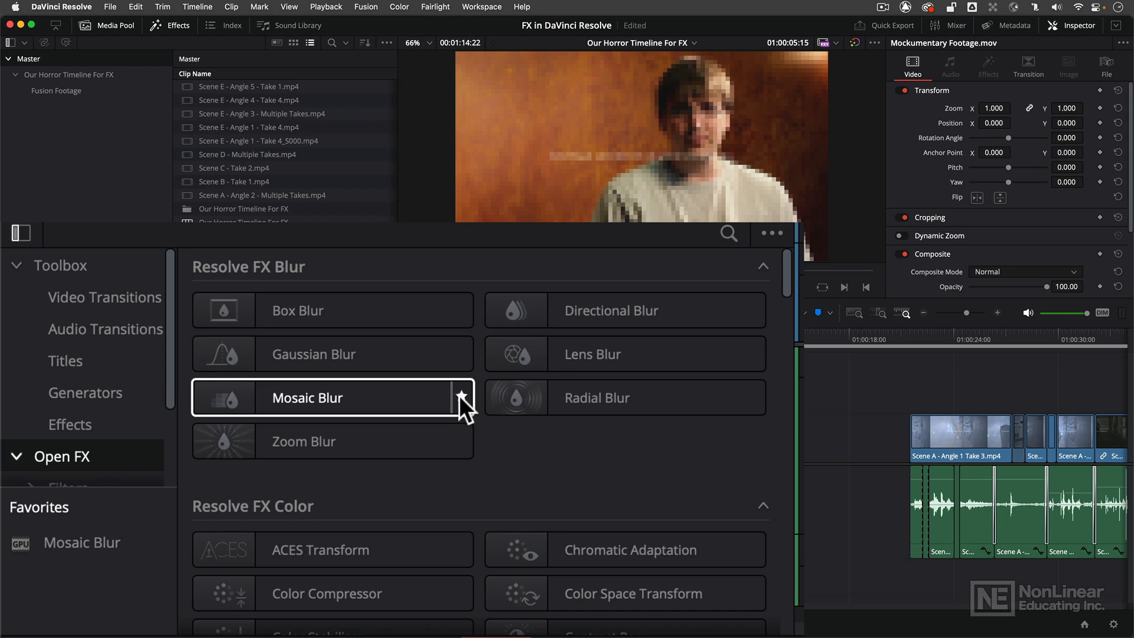
pyautogui.click(462, 395)
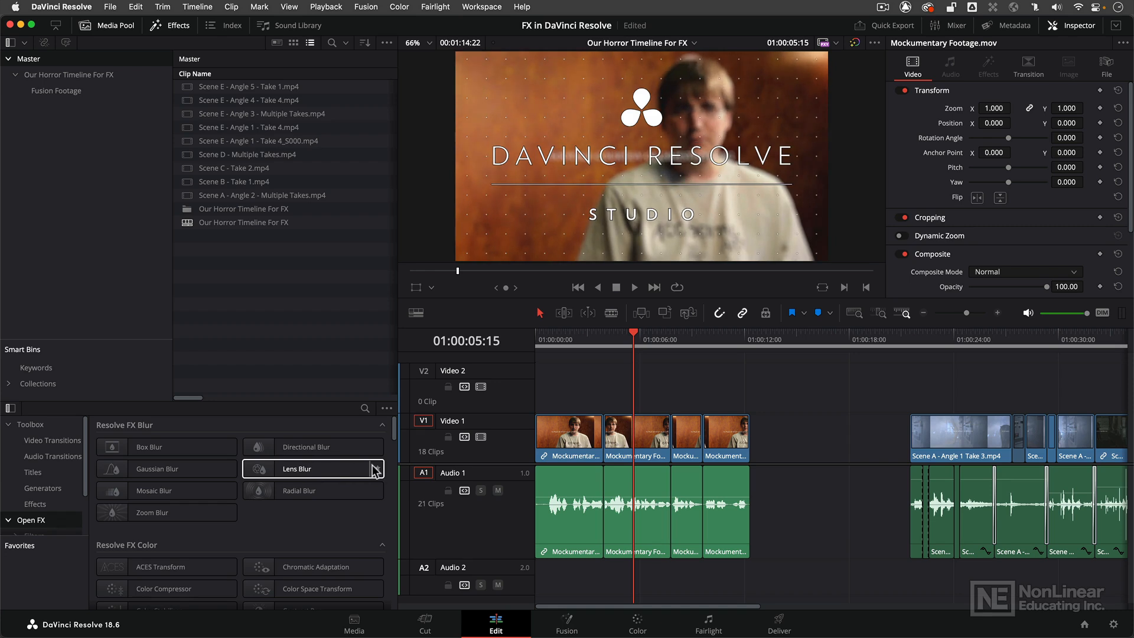
pyautogui.scroll(-3, 376, 467)
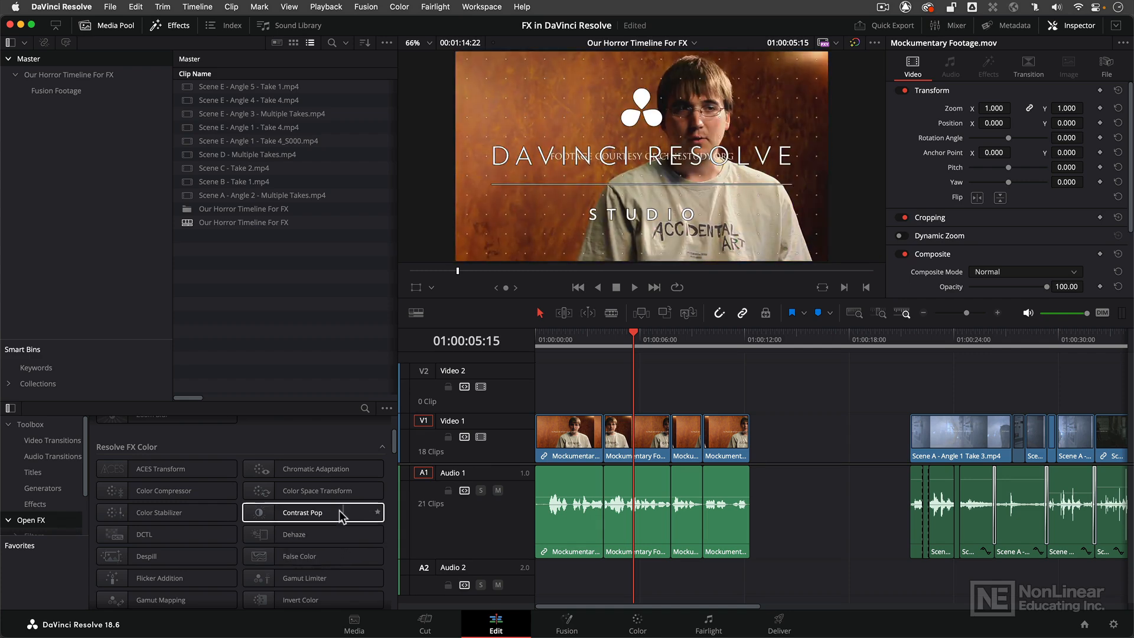
pyautogui.scroll(1, 321, 511)
pyautogui.scroll(1, 322, 511)
pyautogui.scroll(1, 322, 510)
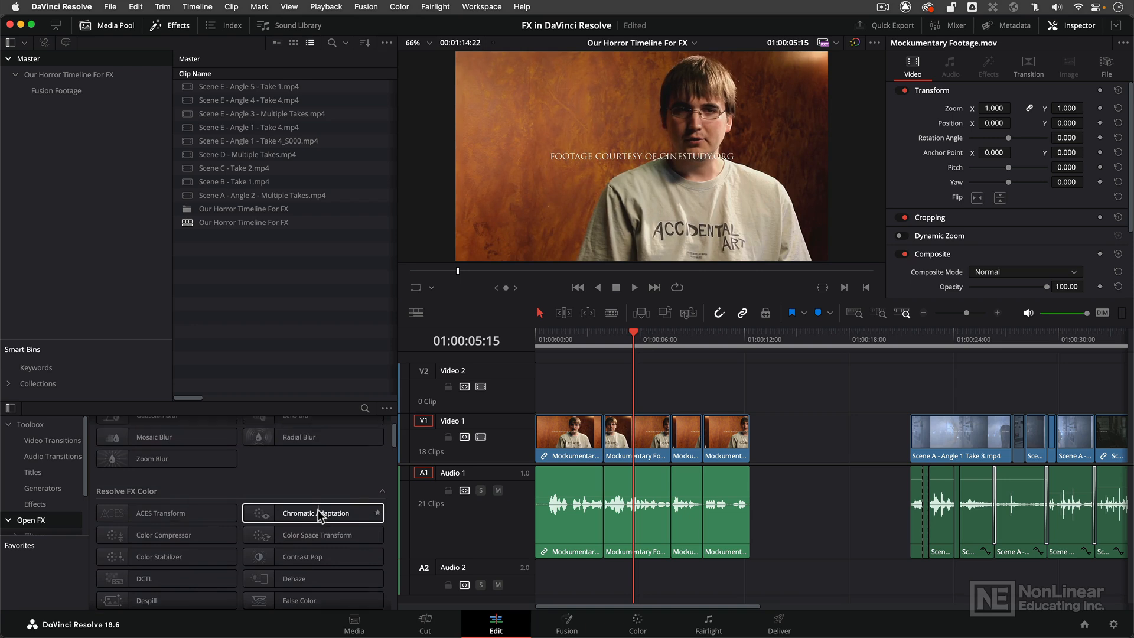
pyautogui.scroll(1, 319, 509)
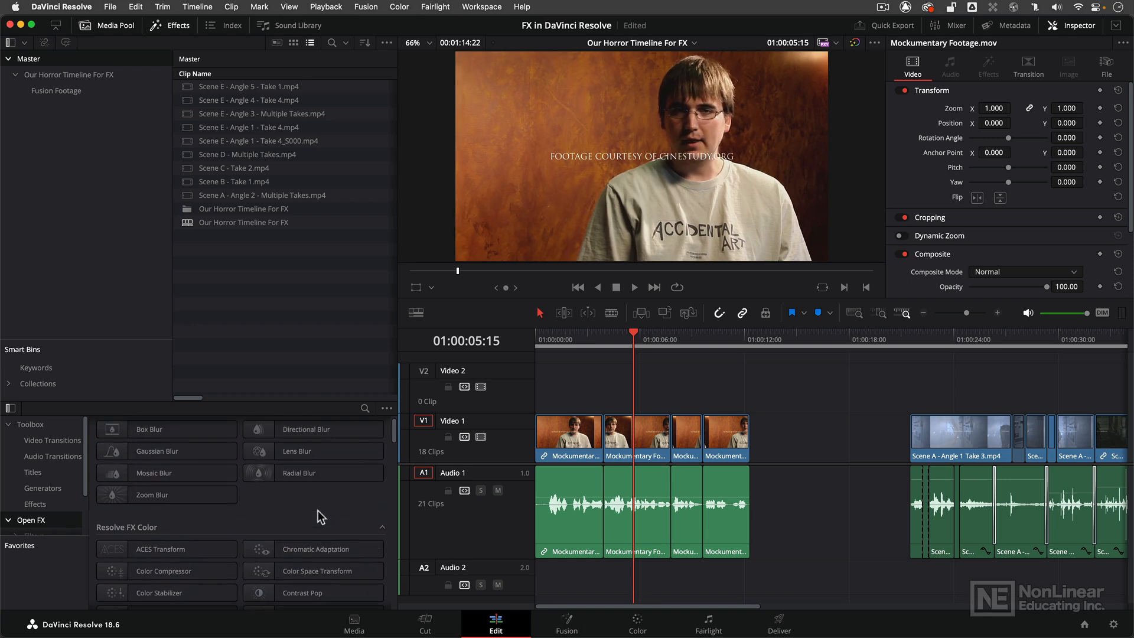